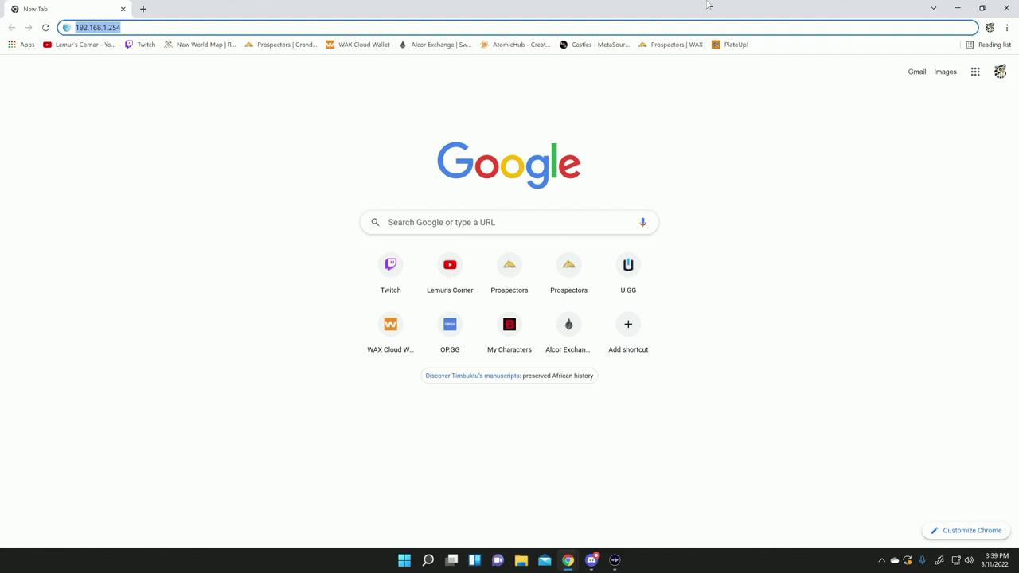
# Load the router's admin site at 192.168.1.254 and open the custom services page of the firewall's NAT/Gaming section.
pyautogui.press('Return')
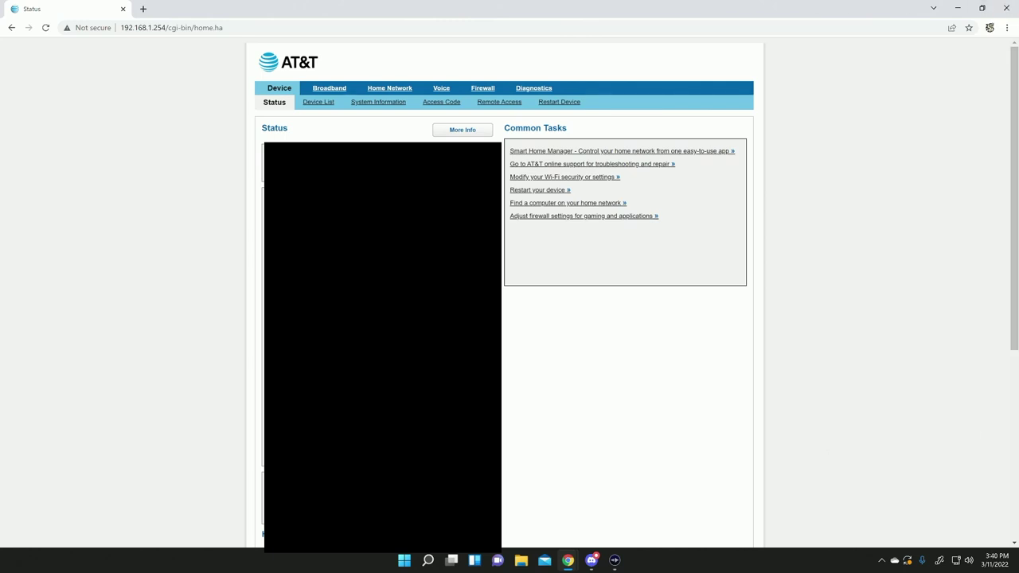
pyautogui.click(483, 93)
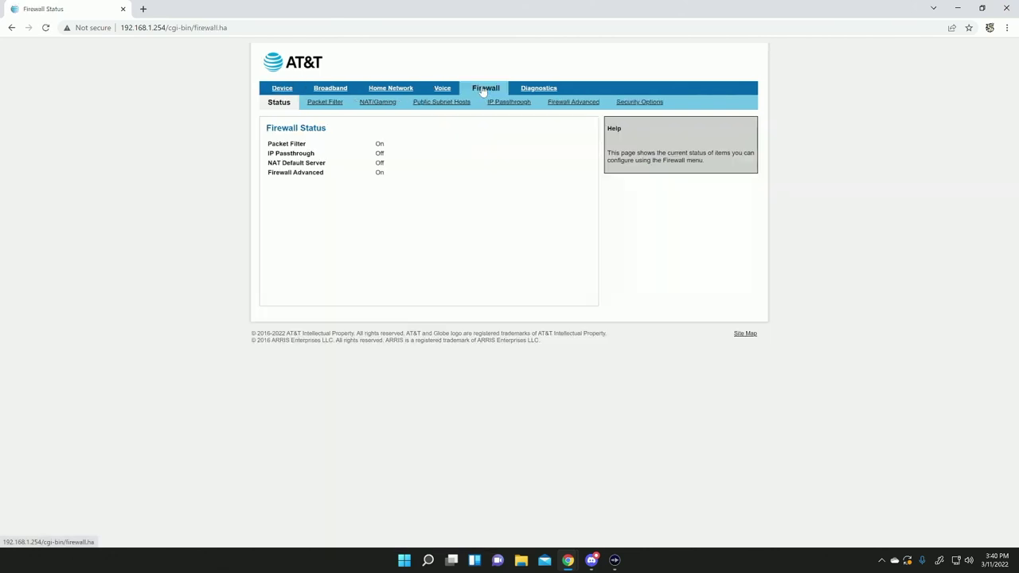
pyautogui.click(370, 108)
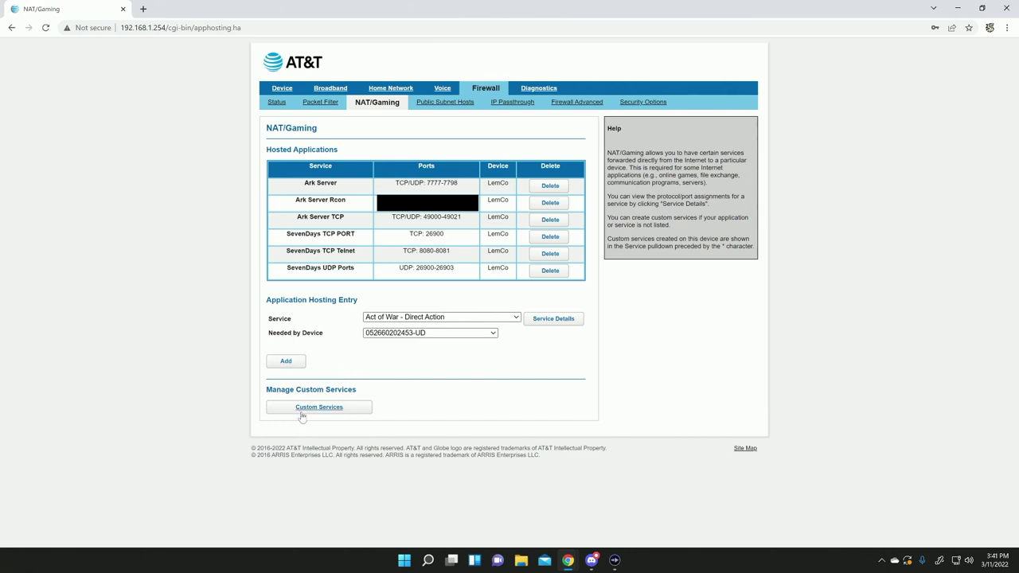
pyautogui.click(301, 412)
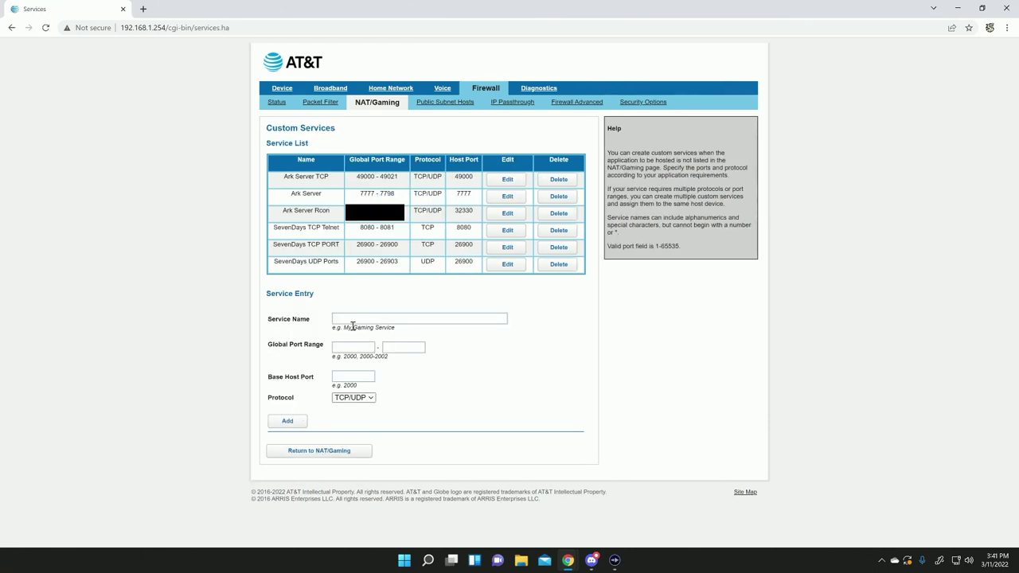
# Enter "Tutorial Ports" as the service name of the new custom service entry.
pyautogui.click(371, 319)
pyautogui.click(422, 298)
pyautogui.click(390, 320)
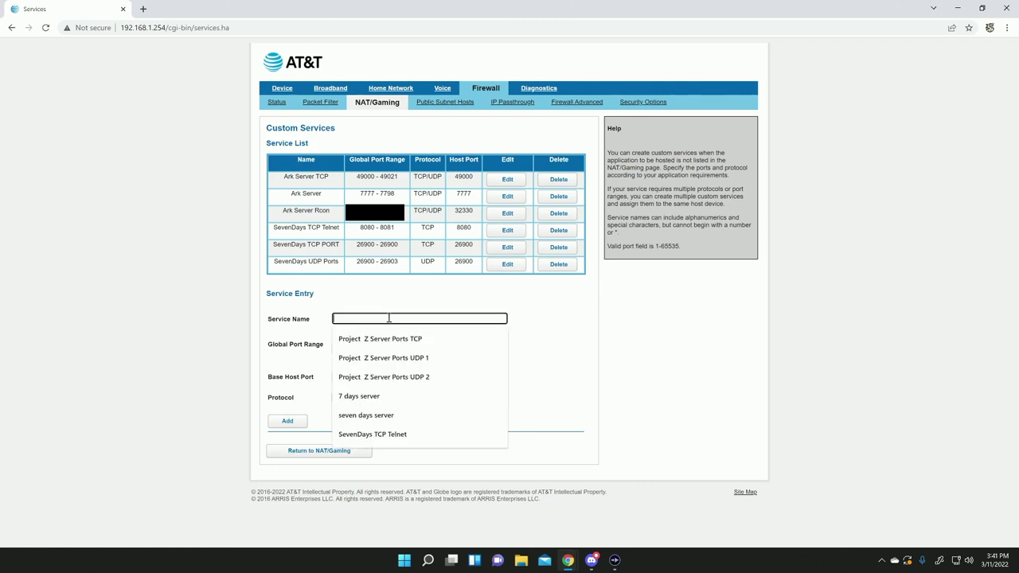
pyautogui.click(342, 292)
pyautogui.click(351, 315)
pyautogui.write('Tutorial Port')
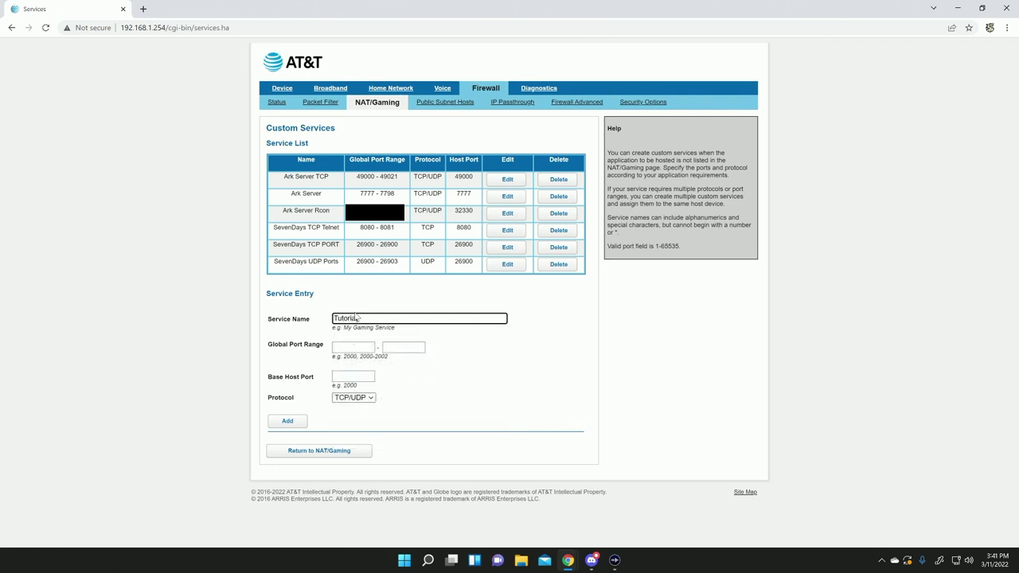
pyautogui.write('s')
# Choose TCP/UDP as the protocol for the new service entry.
pyautogui.click(367, 351)
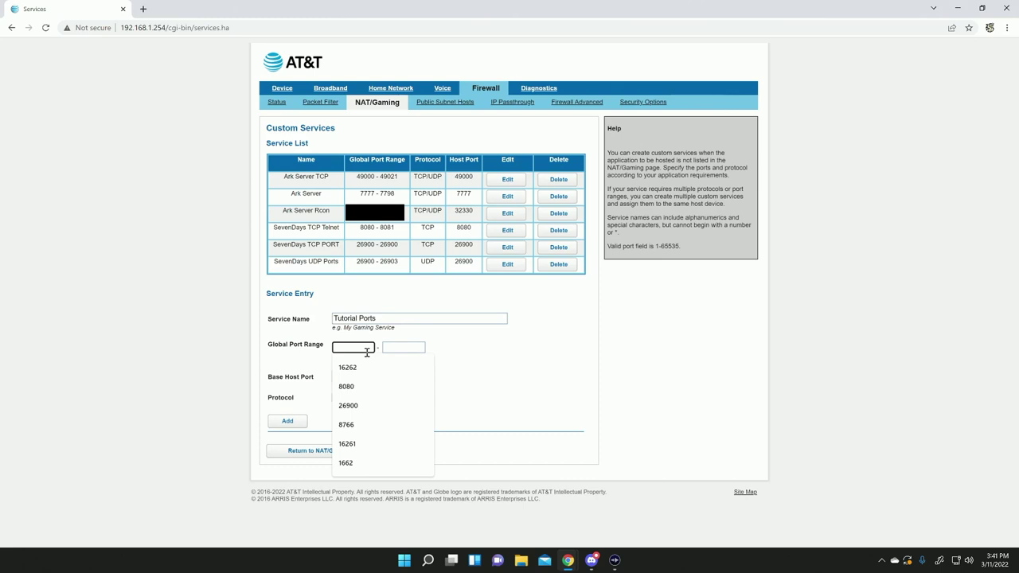
pyautogui.moveTo(489, 356); pyautogui.dragTo(305, 356)
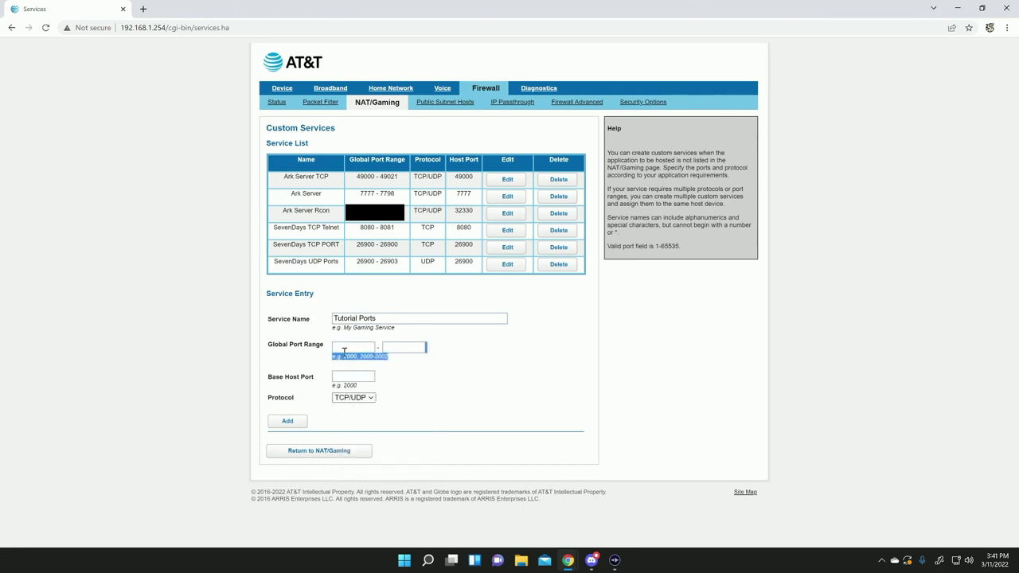
pyautogui.click(351, 399)
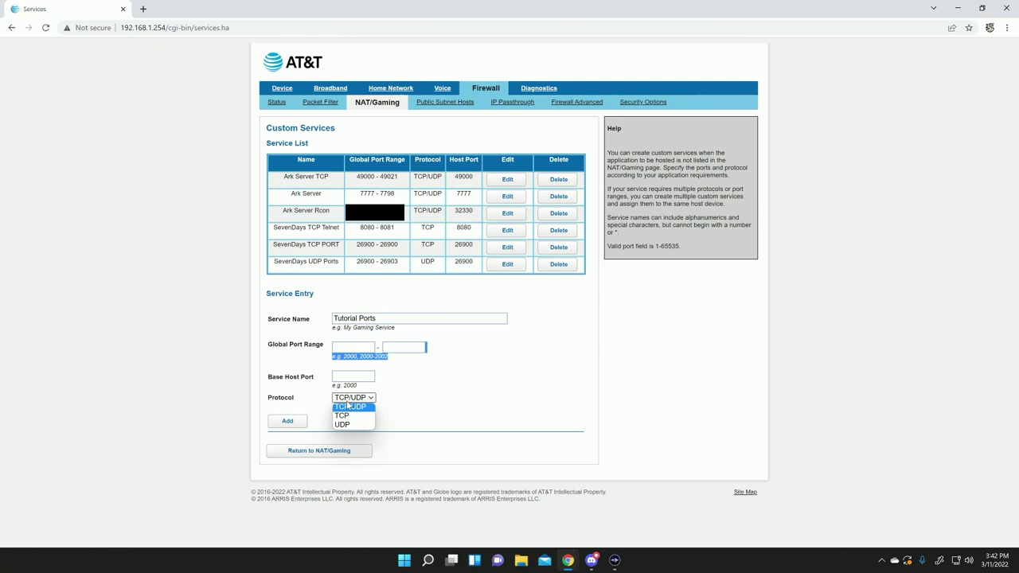
pyautogui.click(348, 406)
# Set the service's global port range to 7000-7002 and its base host port to 7000.
pyautogui.click(357, 346)
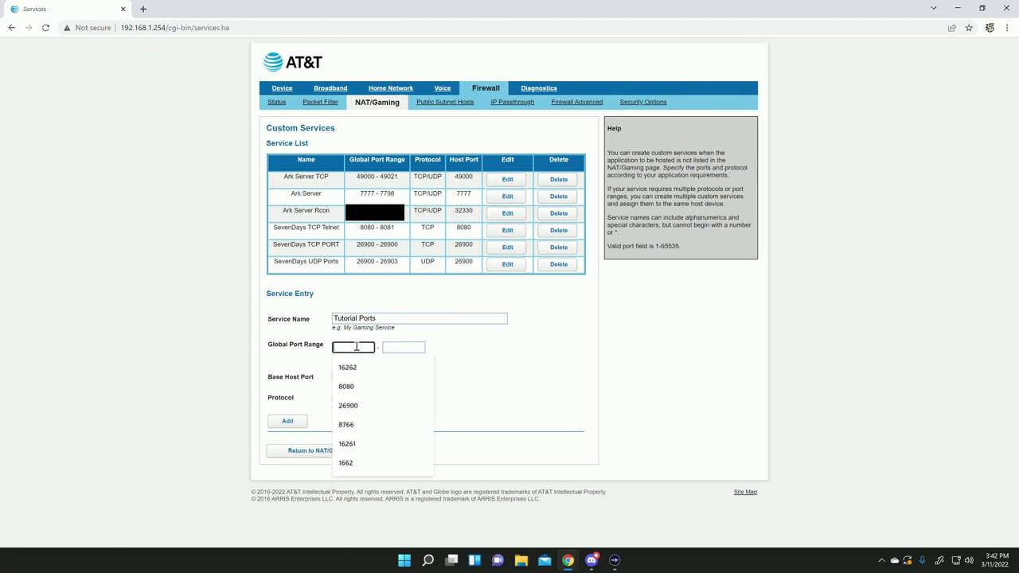
pyautogui.write('7000')
pyautogui.click(402, 347)
pyautogui.write('7')
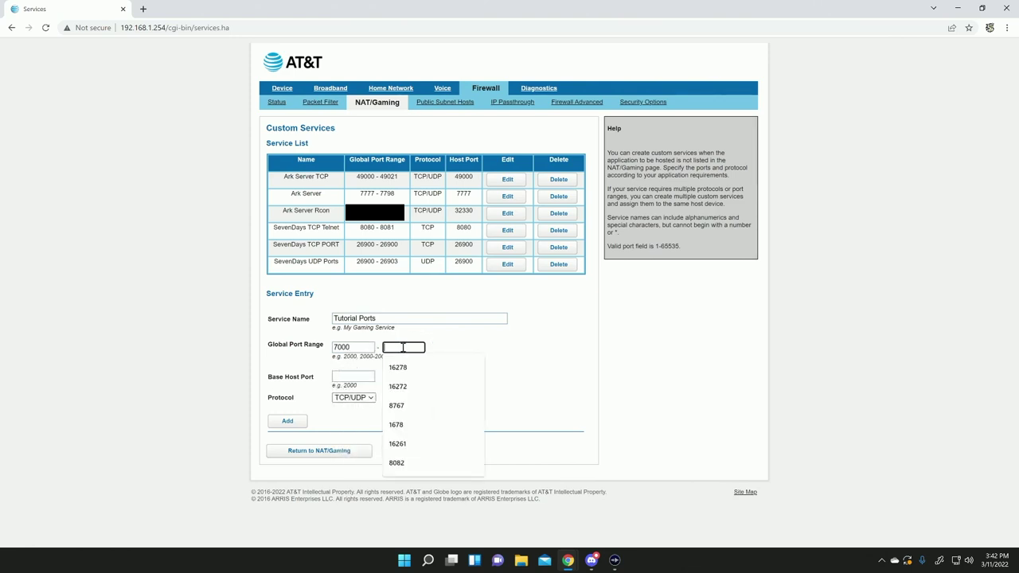
pyautogui.write('002')
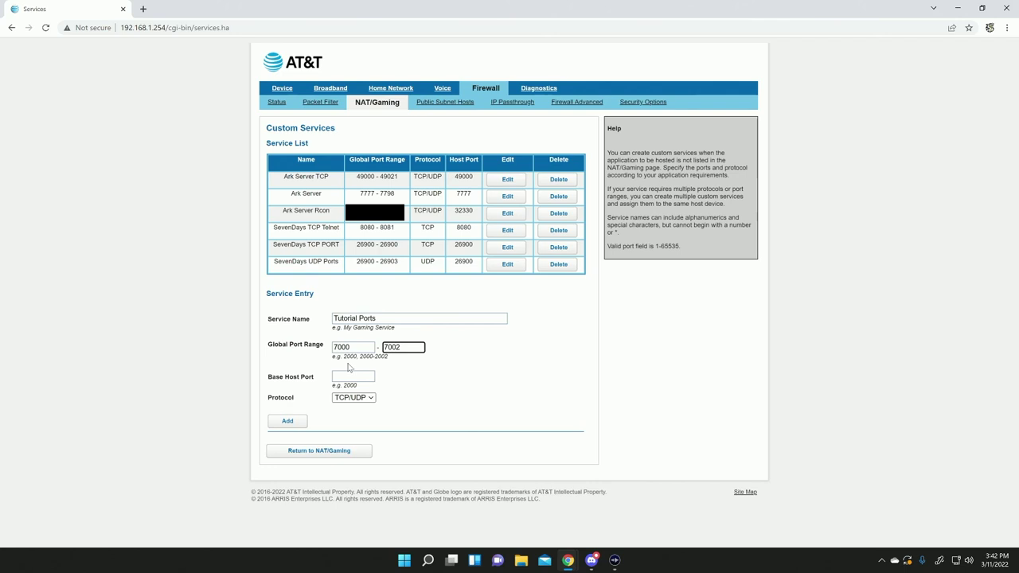
pyautogui.click(349, 374)
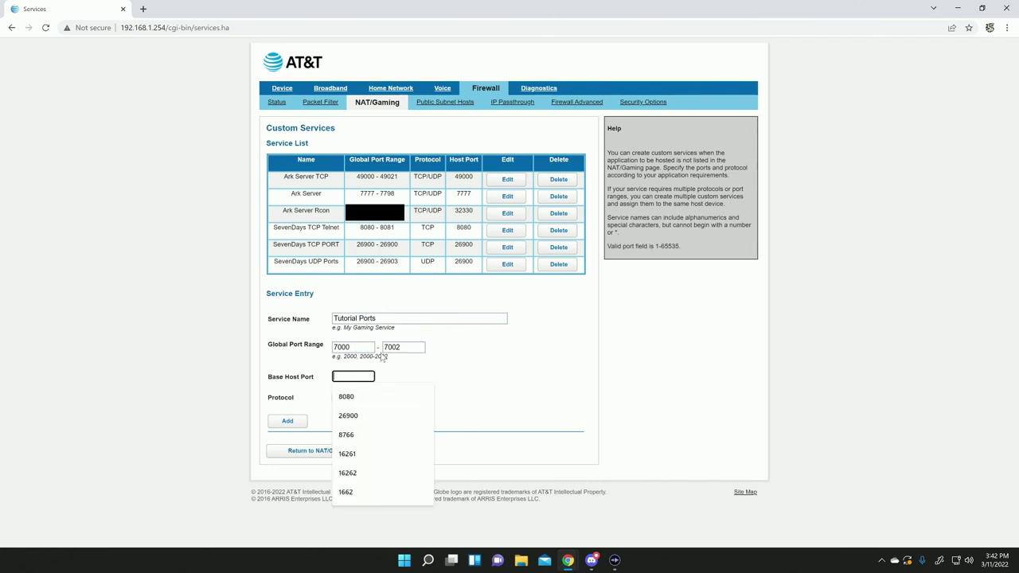
pyautogui.write('7000')
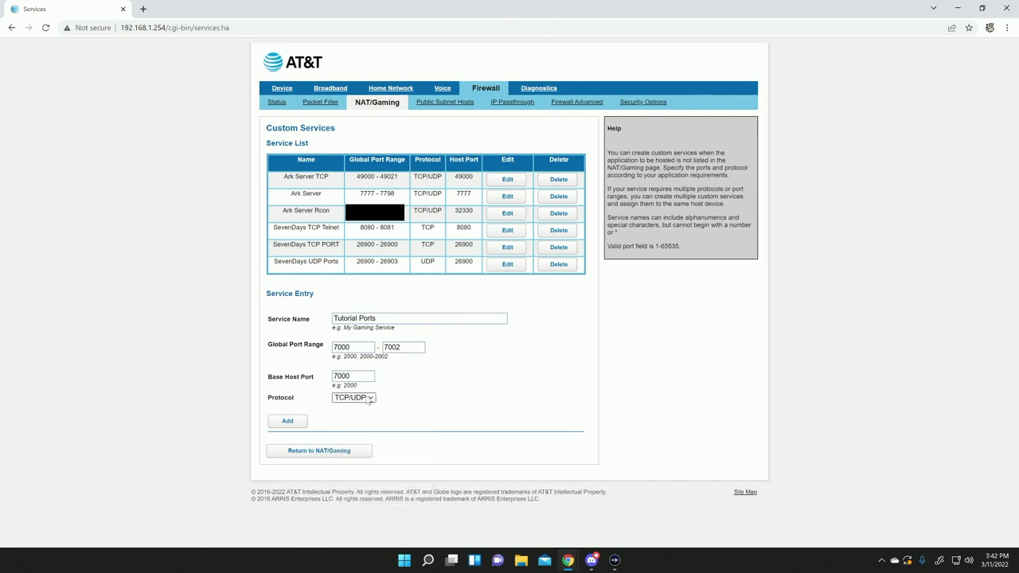
# Check the protocol choices, keep TCP/UDP, and add the Tutorial Ports entry to the service list.
pyautogui.click(360, 397)
pyautogui.click(418, 396)
pyautogui.click(363, 398)
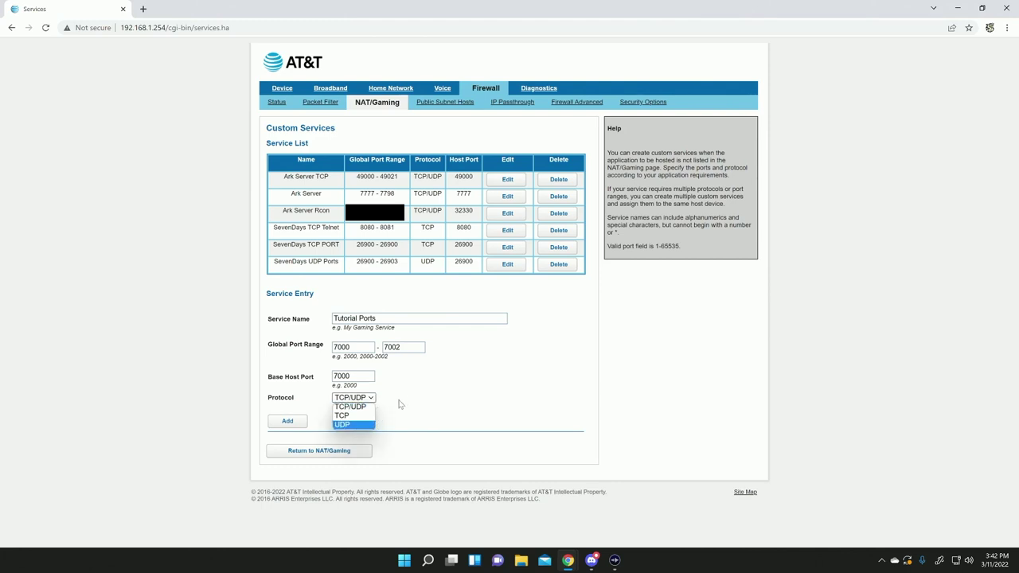
pyautogui.click(399, 405)
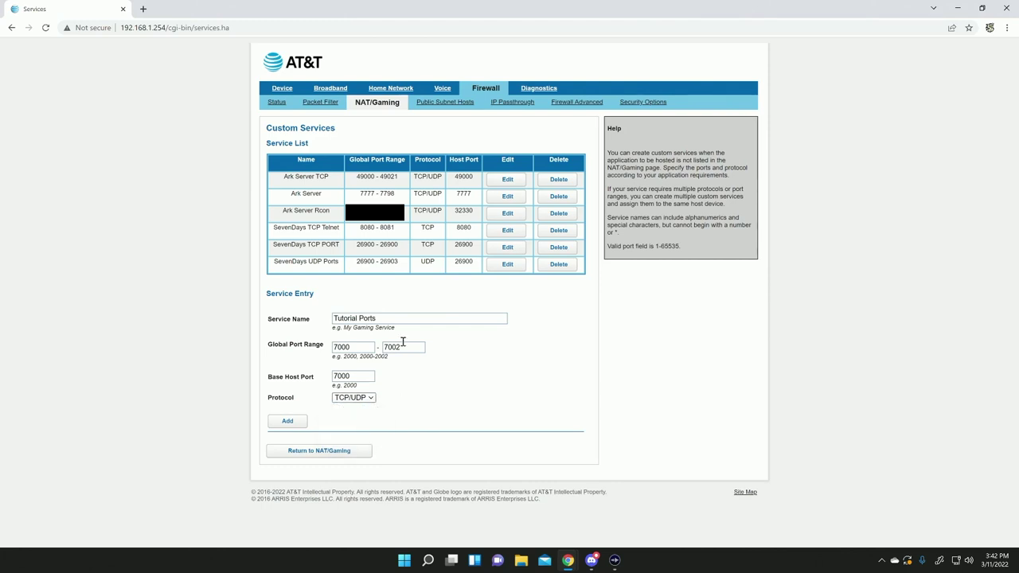
pyautogui.click(287, 422)
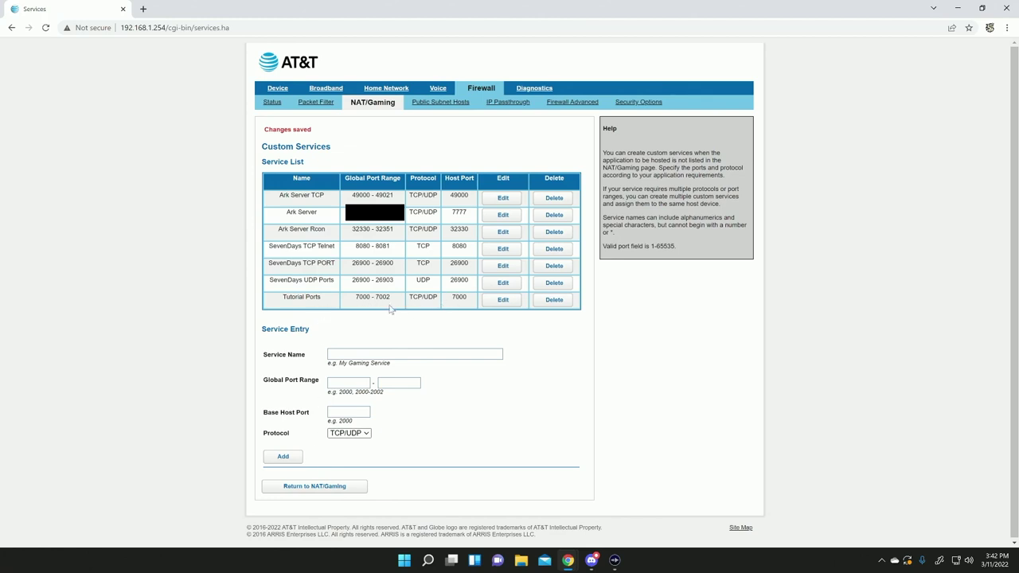
# Back in NAT/Gaming, add a hosted application that assigns the Tutorial Ports service to the MBP device.
pyautogui.click(322, 485)
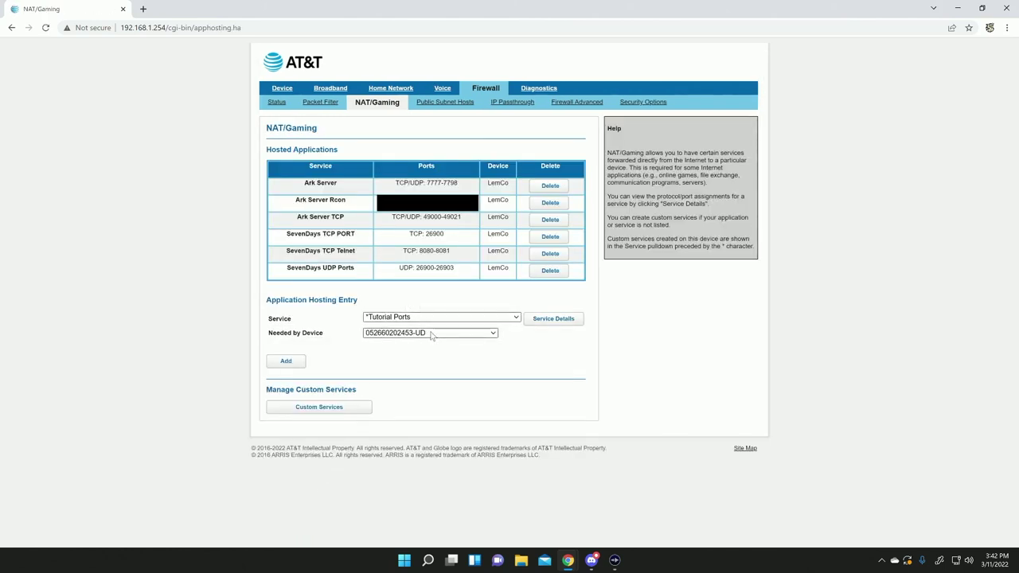
pyautogui.click(430, 335)
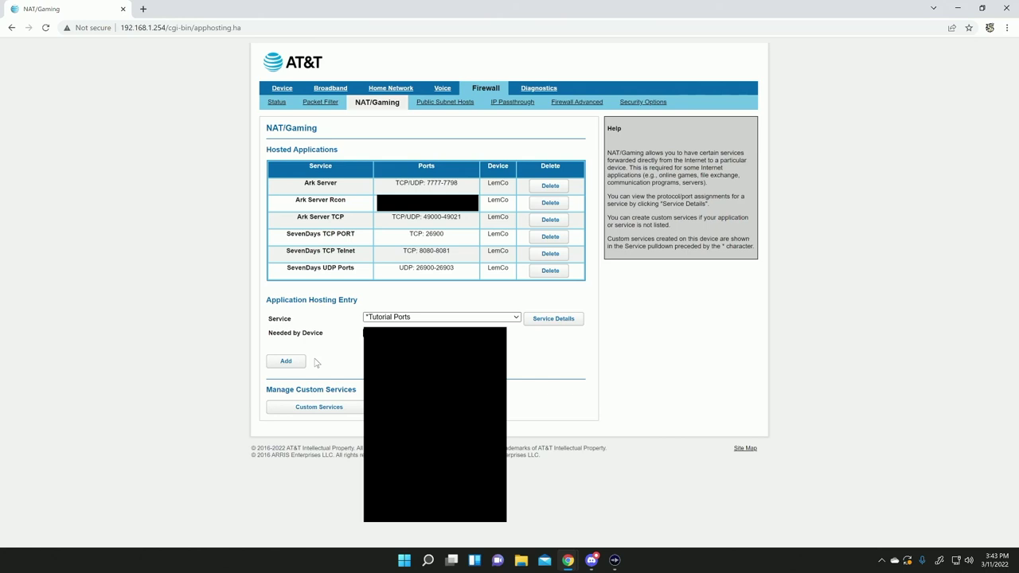
pyautogui.click(286, 361)
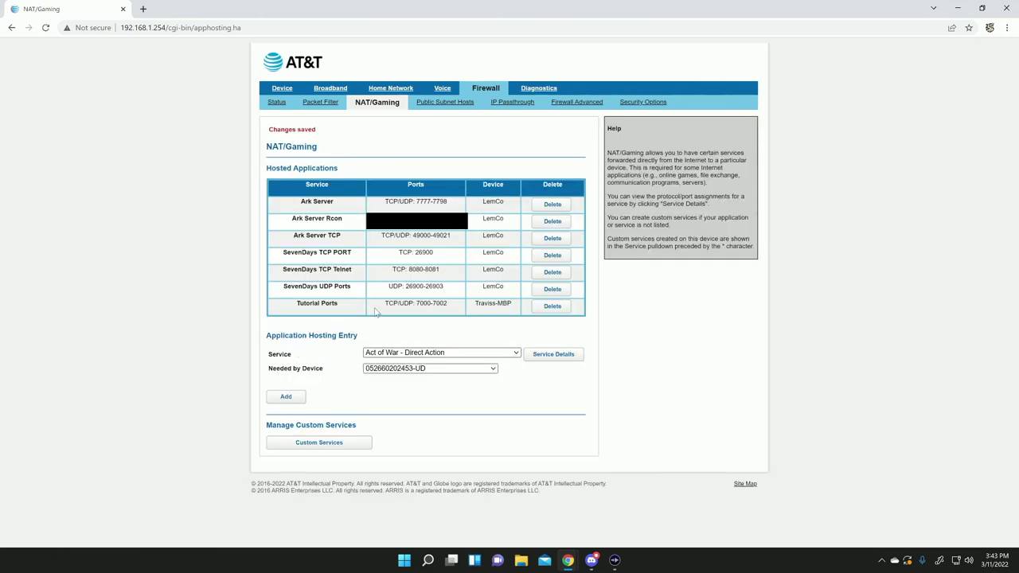
pyautogui.moveTo(375, 312); pyautogui.dragTo(446, 306)
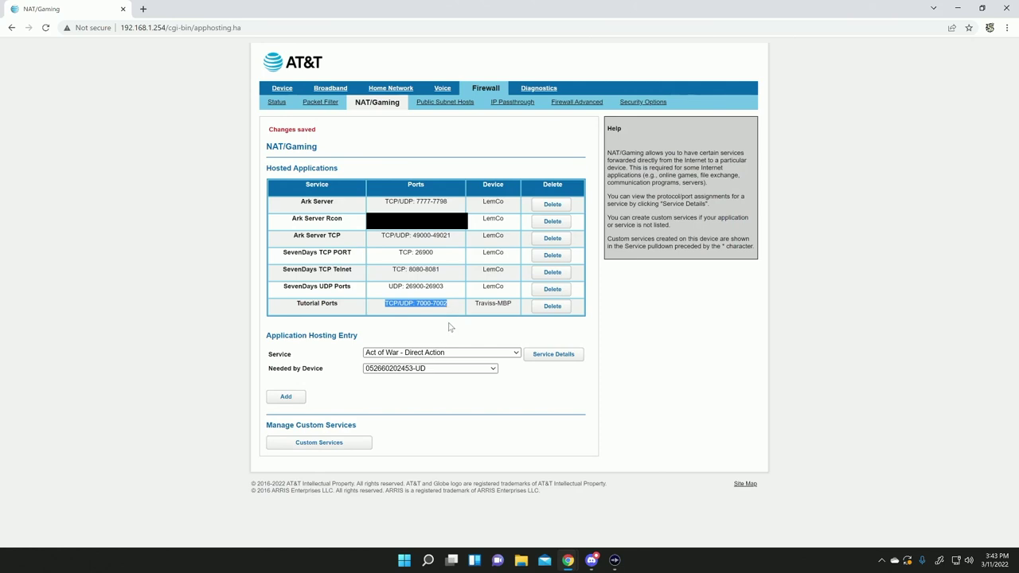